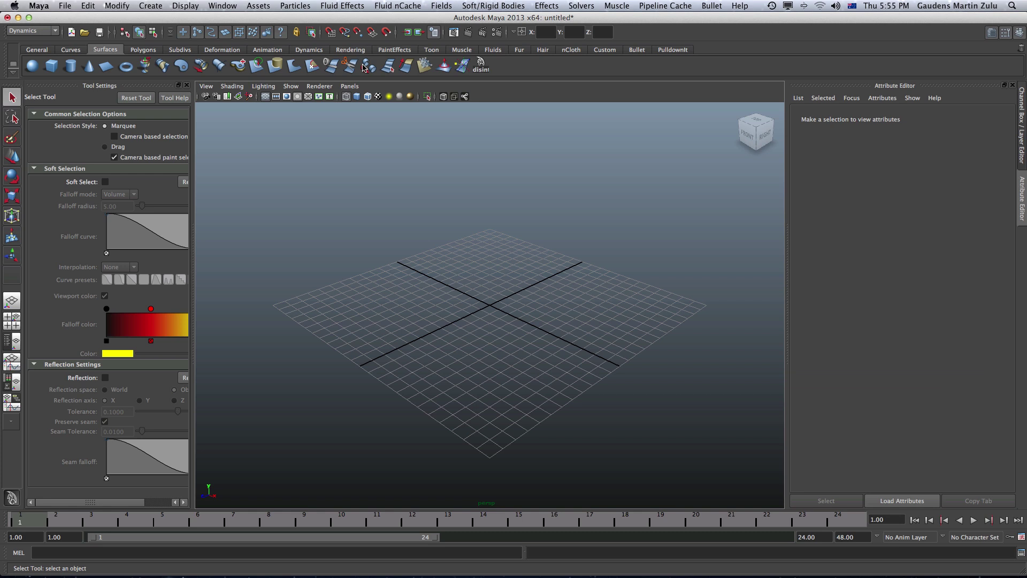
- Create a 2D fluid container at the origin and view it from the front
click(355, 7)
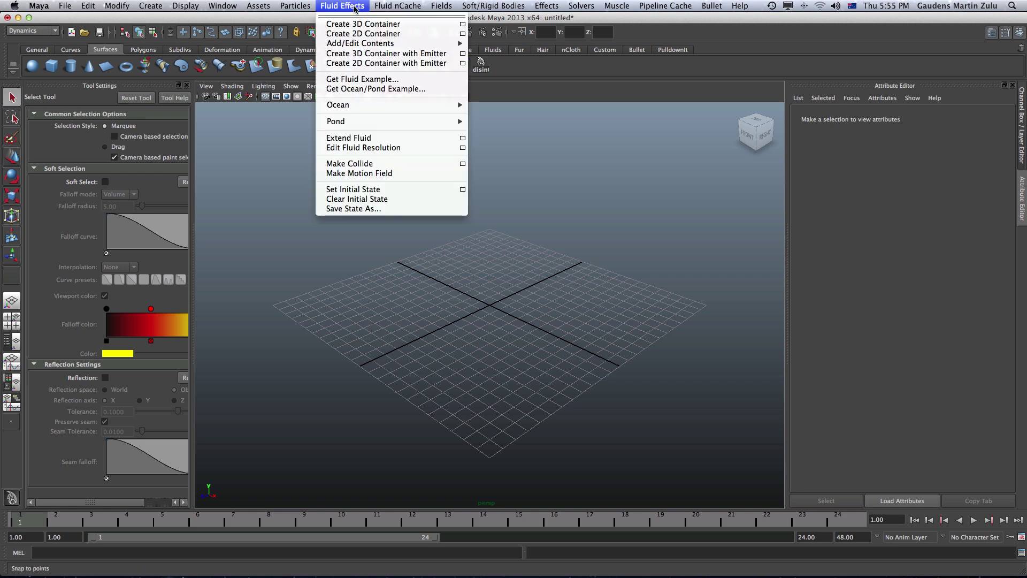
click(378, 34)
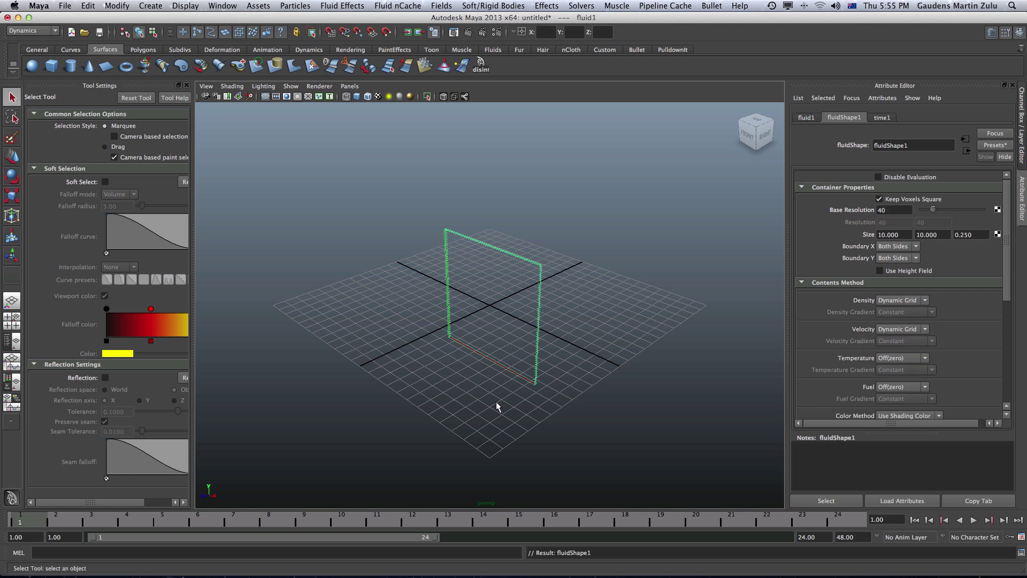
alt+drag(506, 368, 545, 387)
alt+right_drag(534, 372, 688, 369)
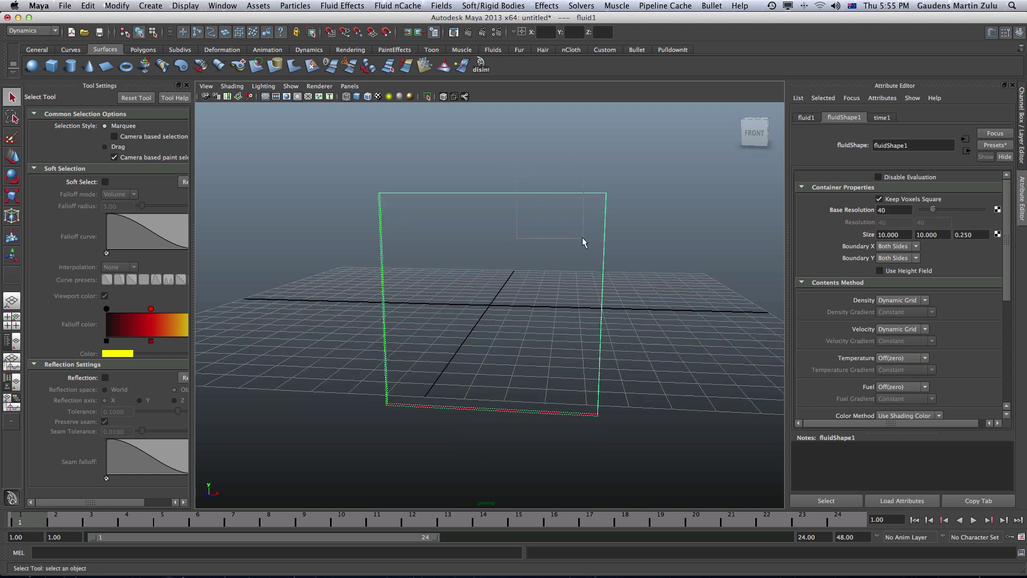
- Activate the Paint Fluids Tool for the container and expand its attribute map import settings
click(342, 5)
mouse_move(368, 45)
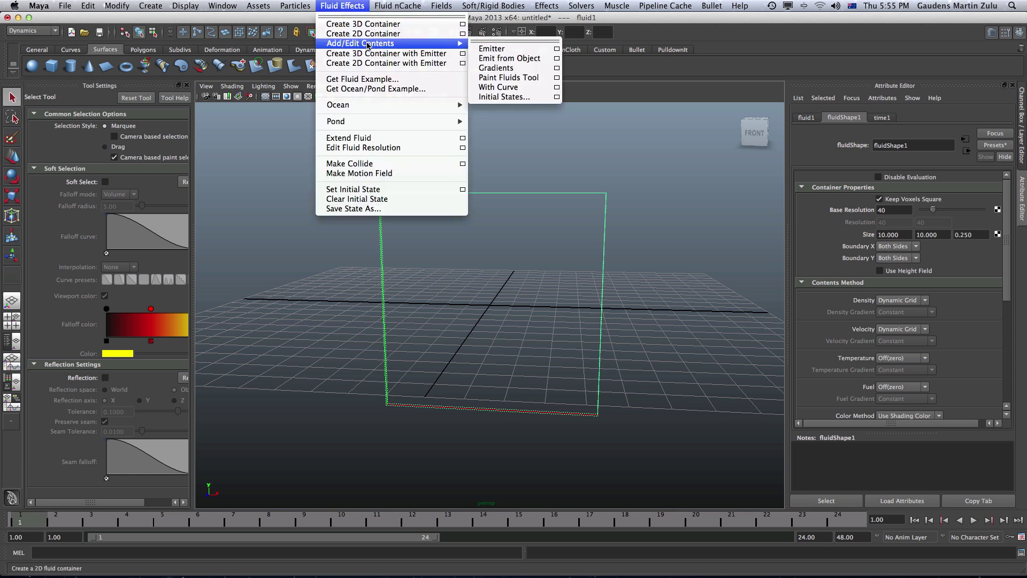
click(535, 82)
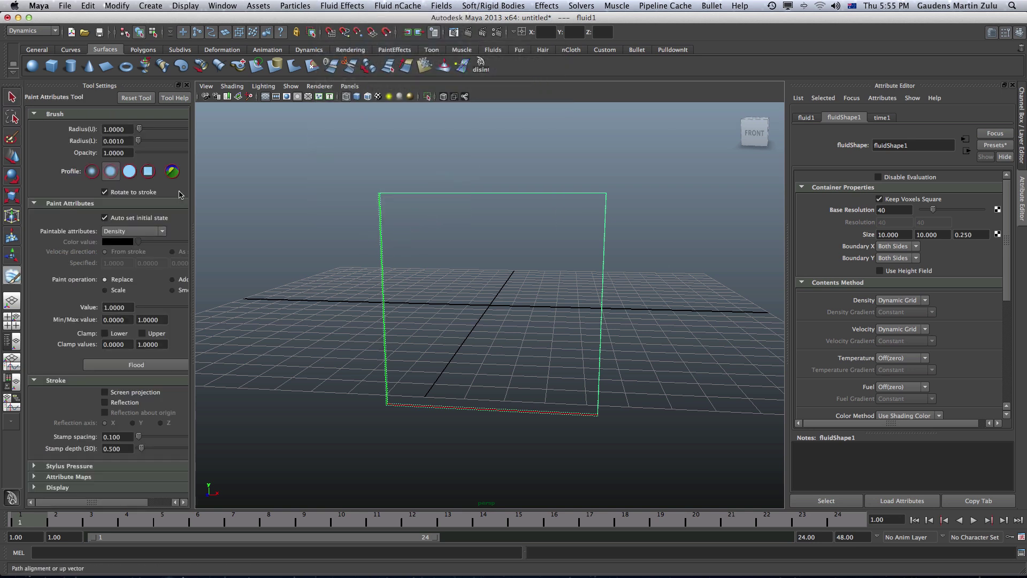
click(35, 476)
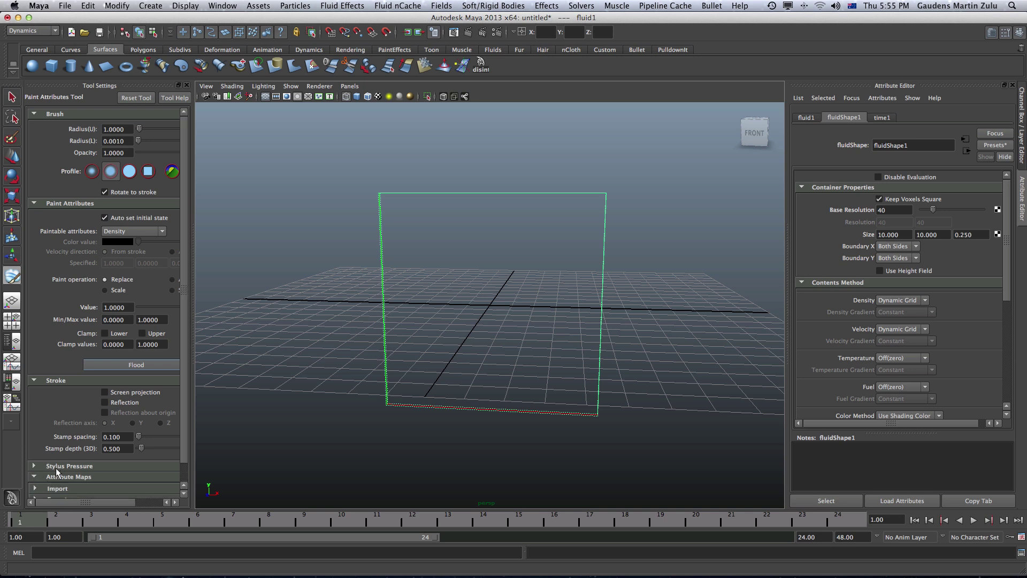
scroll(185, 398, down, 1)
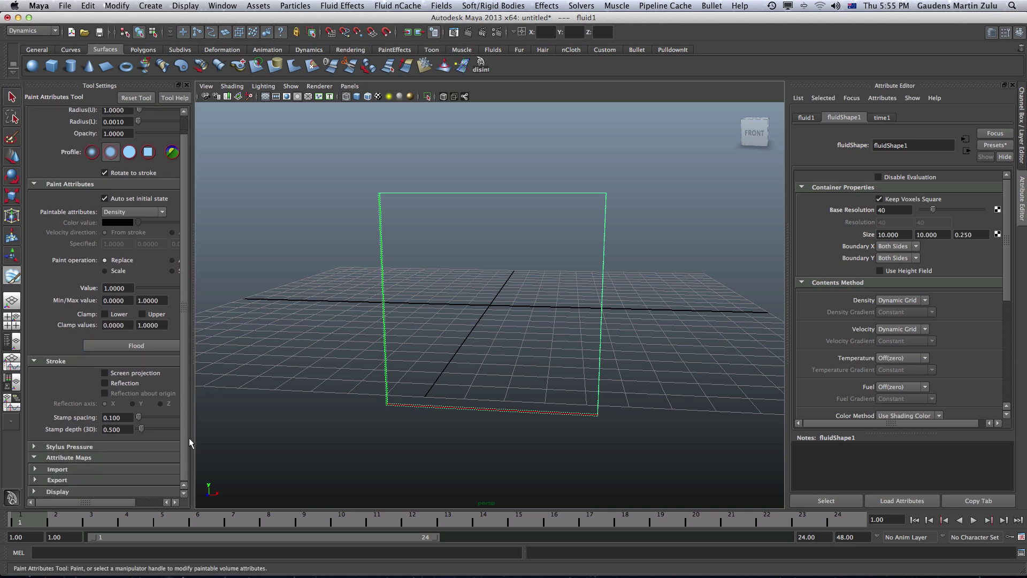
click(62, 470)
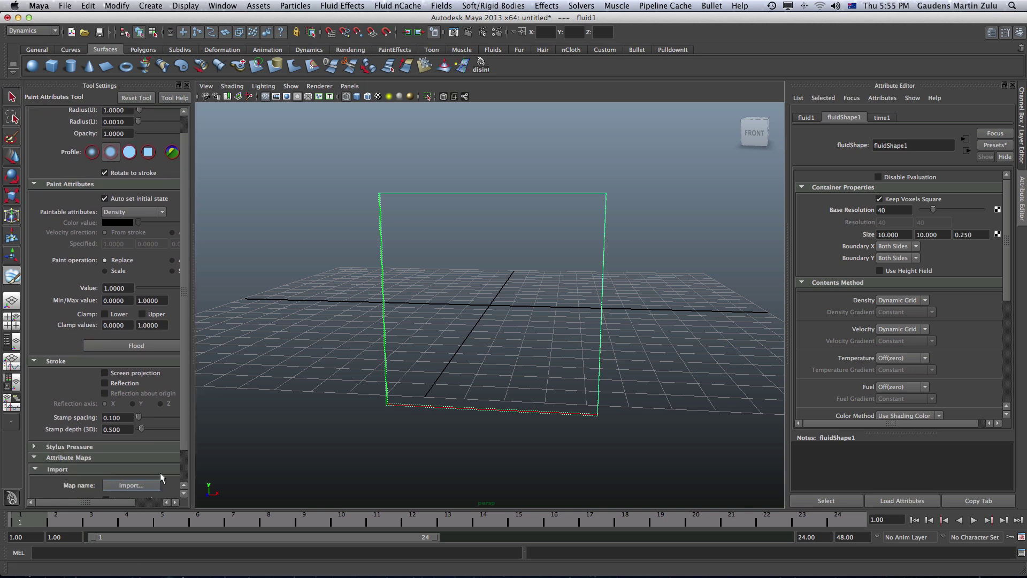
- Import BW.jpg from the Images folder on the Time Machine Backups volume as the container's density map
click(138, 484)
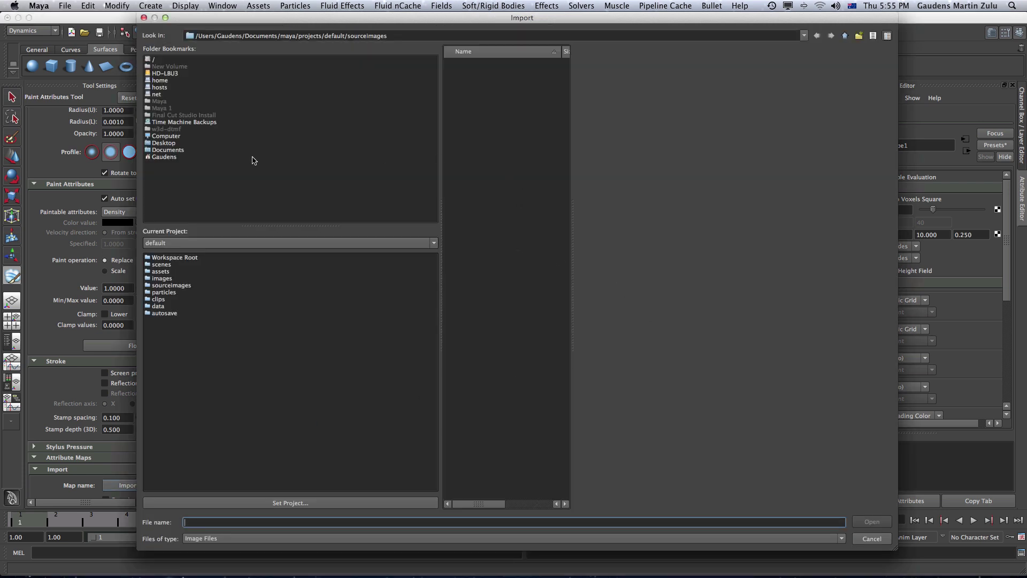
click(177, 122)
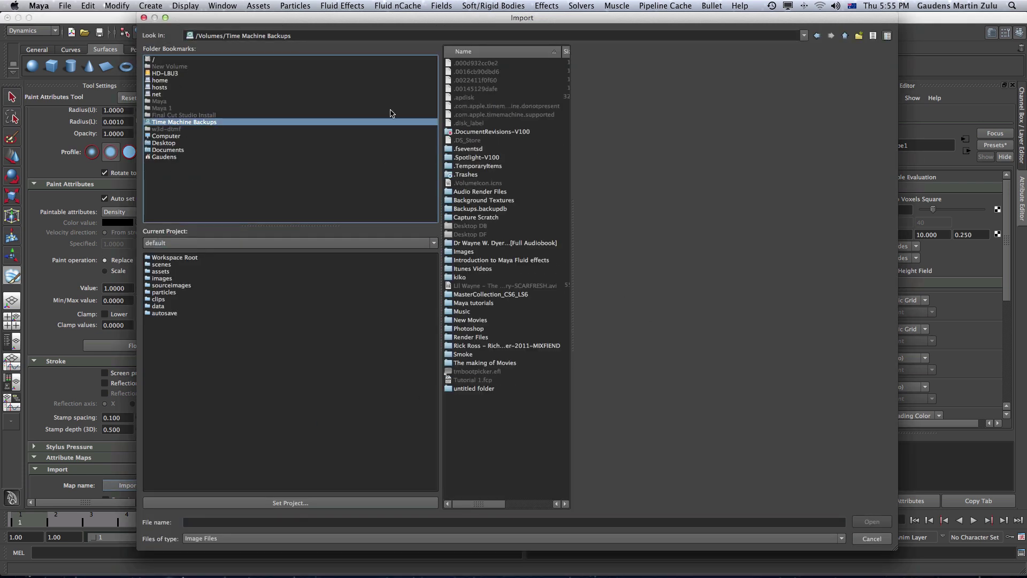
double_click(458, 252)
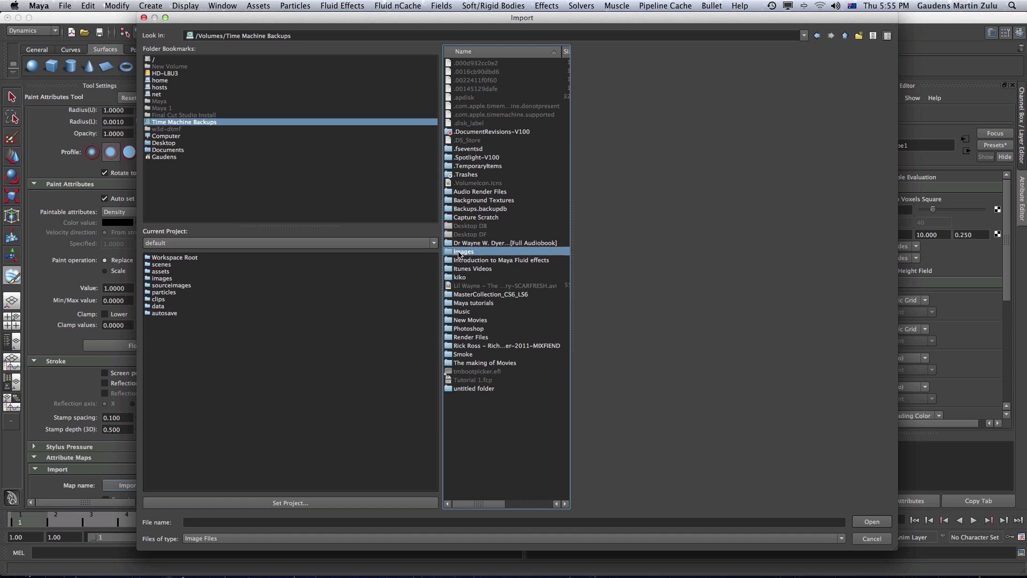
click(478, 72)
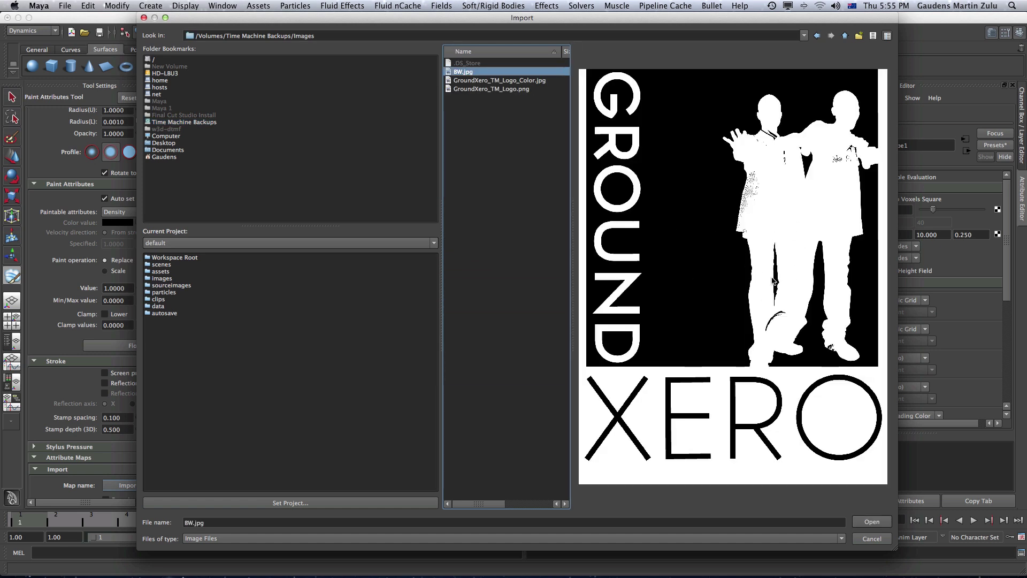
click(877, 522)
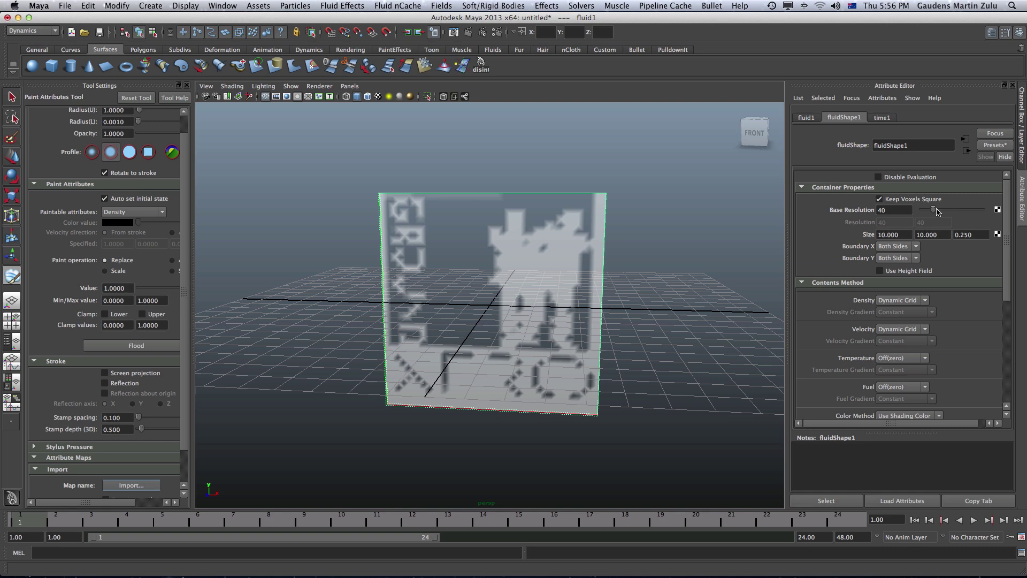
- Raise the container's base resolution to 200 and import BW.jpg as its density map again
drag(937, 212, 999, 216)
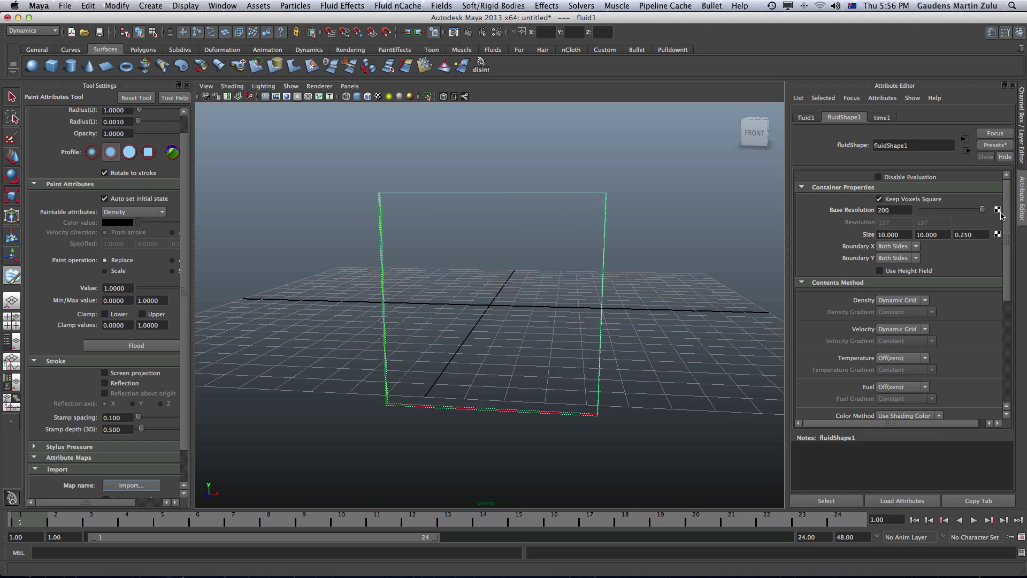
click(147, 486)
click(463, 72)
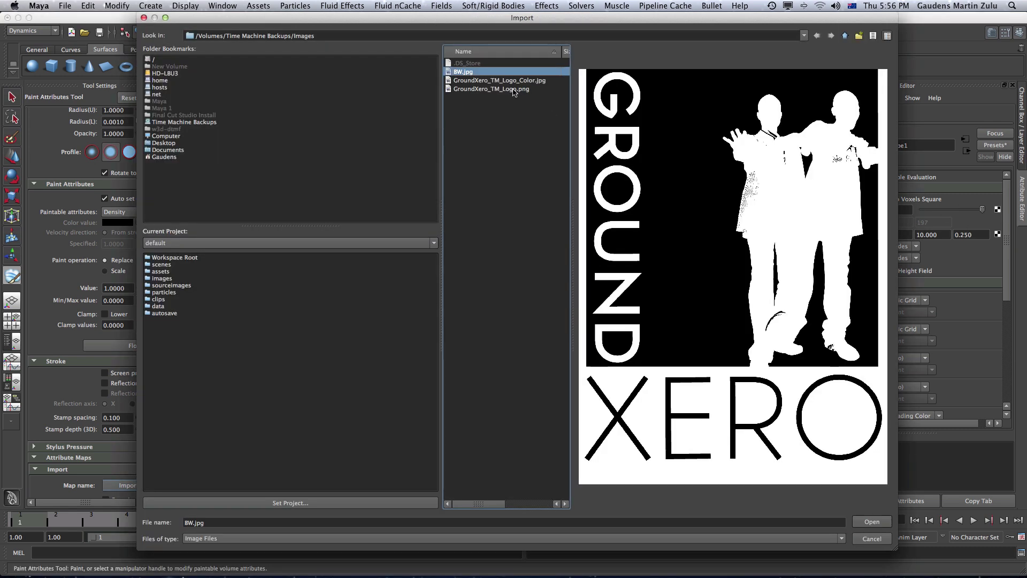
click(872, 521)
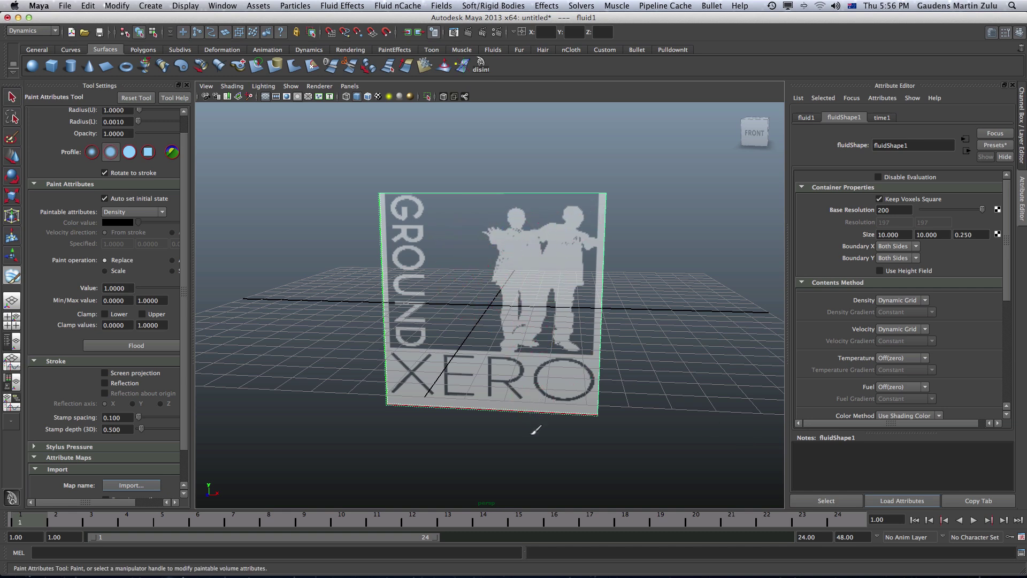
alt+right_drag(532, 419, 746, 408)
mouse_move(546, 344)
alt+mouse_down()
mouse_move(505, 272)
mouse_move(509, 310)
alt+mouse_up()
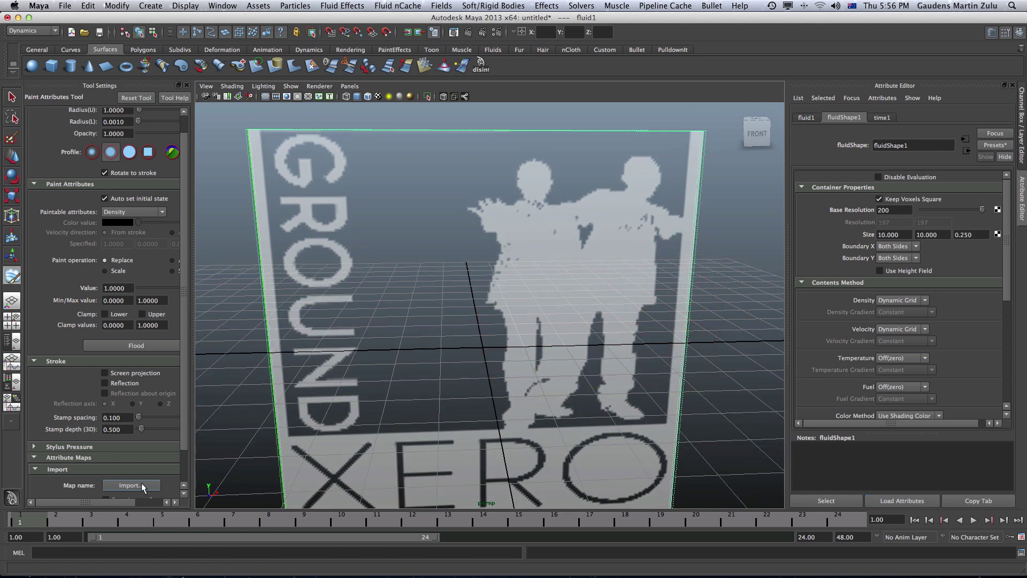
- Turn off Keep Voxels Square and set the container's resolution to 500 by 500
click(879, 199)
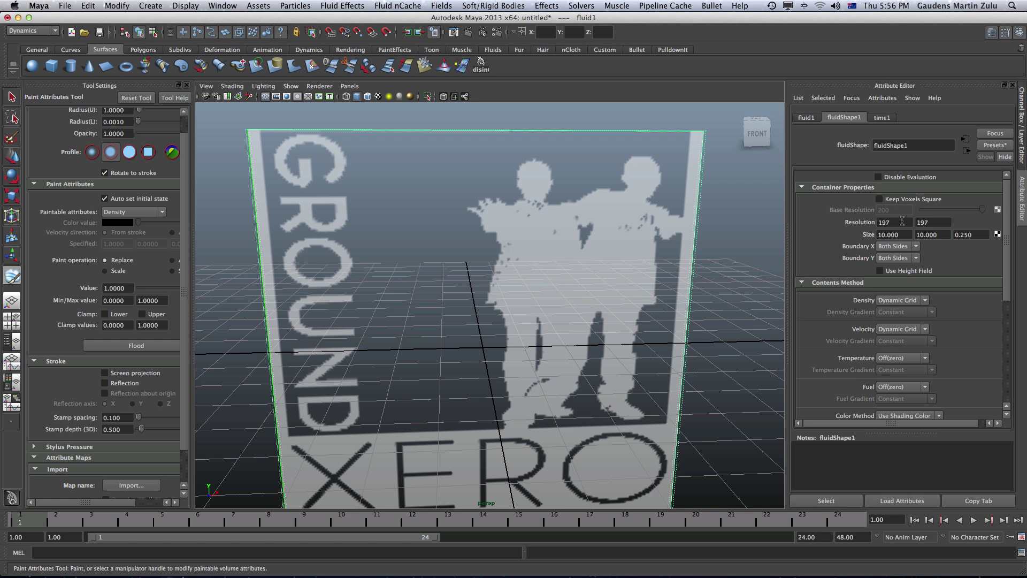
drag(896, 226, 867, 224)
text(500)
drag(934, 224, 913, 224)
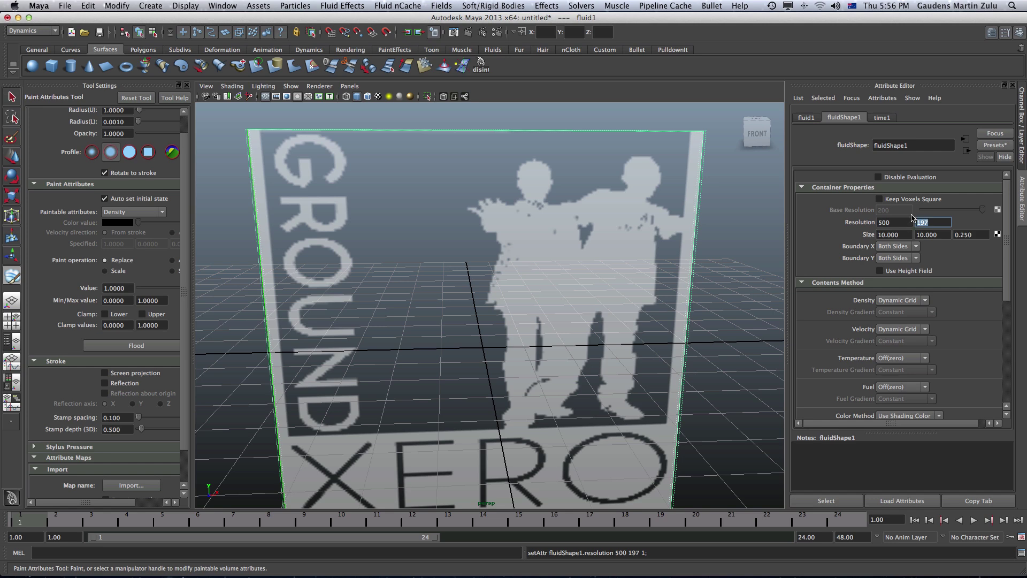
text(500)
- Reimport BW.jpg as the density map for the 500 by 500 container
click(131, 485)
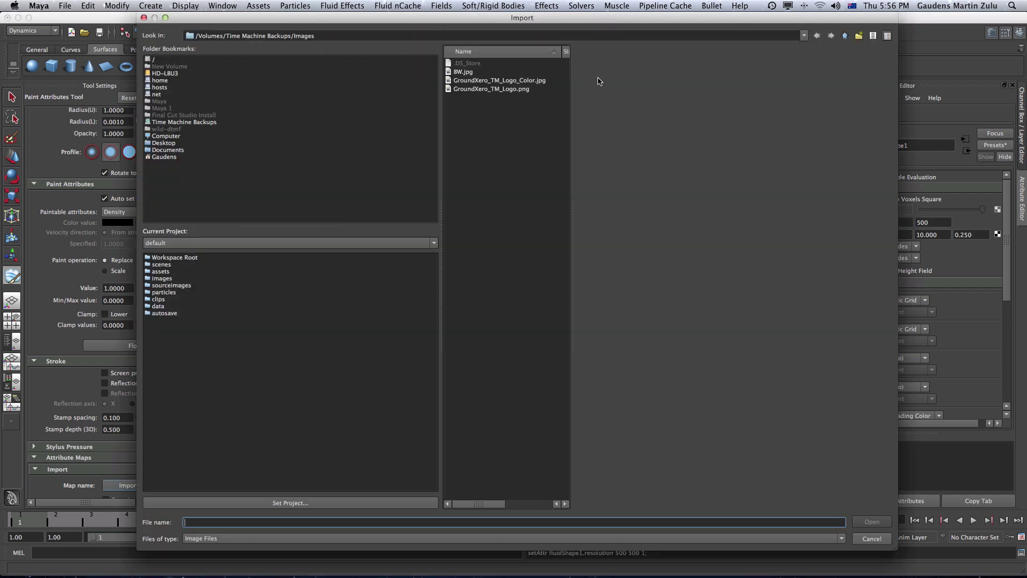
click(463, 71)
click(872, 521)
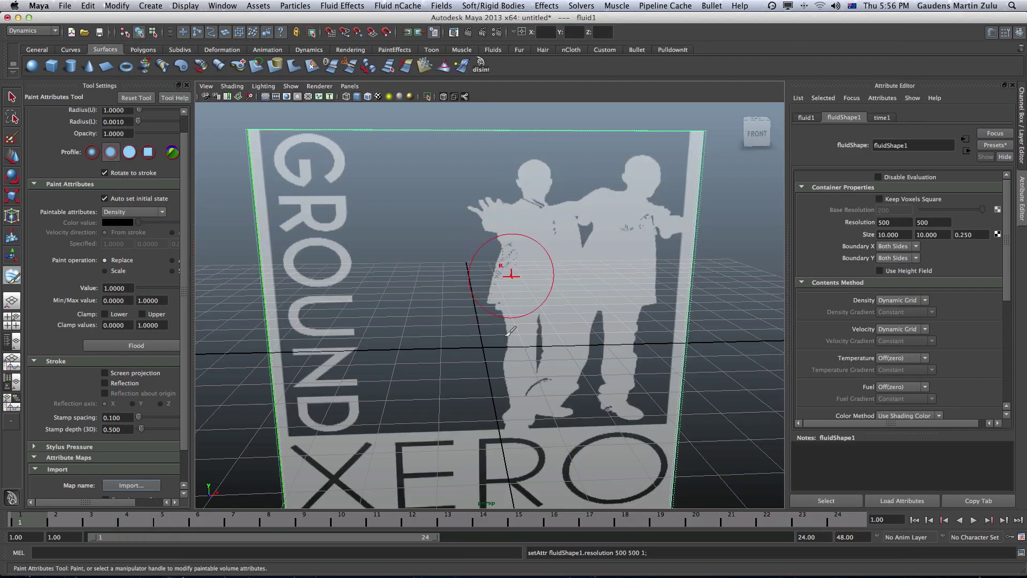
scroll(614, 291, down, 5)
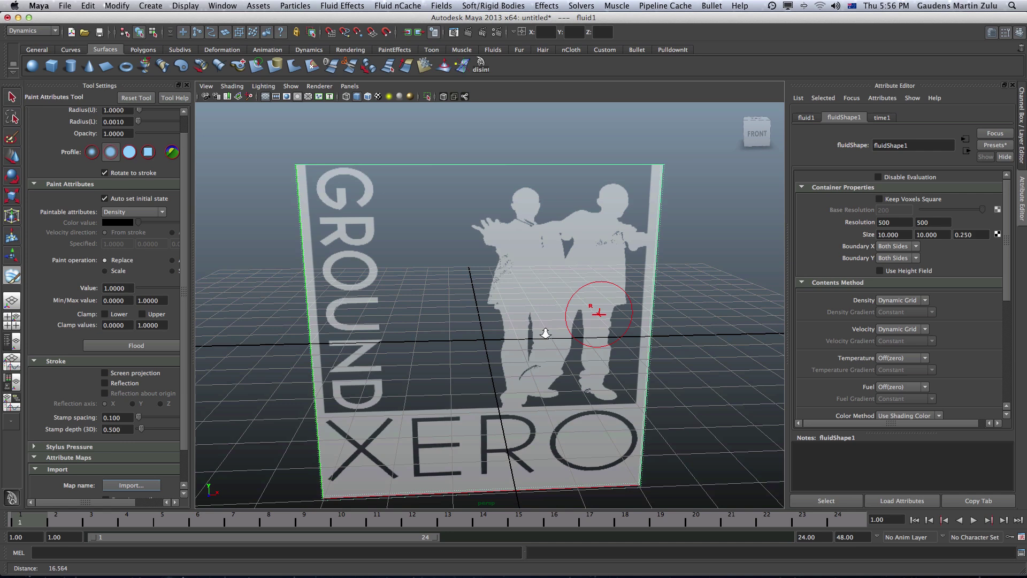
alt+drag(475, 326, 471, 294)
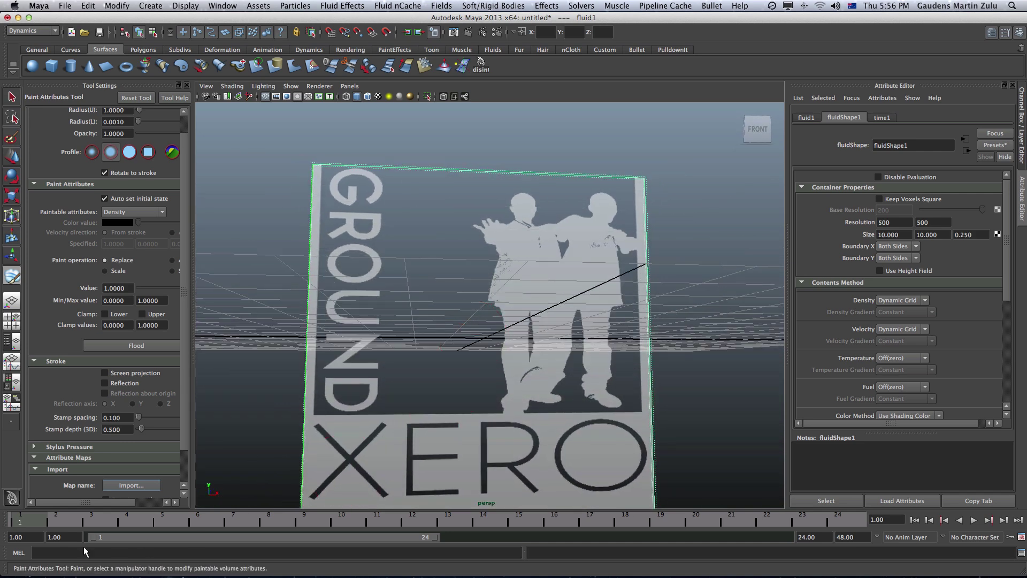
- Set the playback end time to 50 and play the fluid simulation for a while
double_click(813, 536)
text(50)
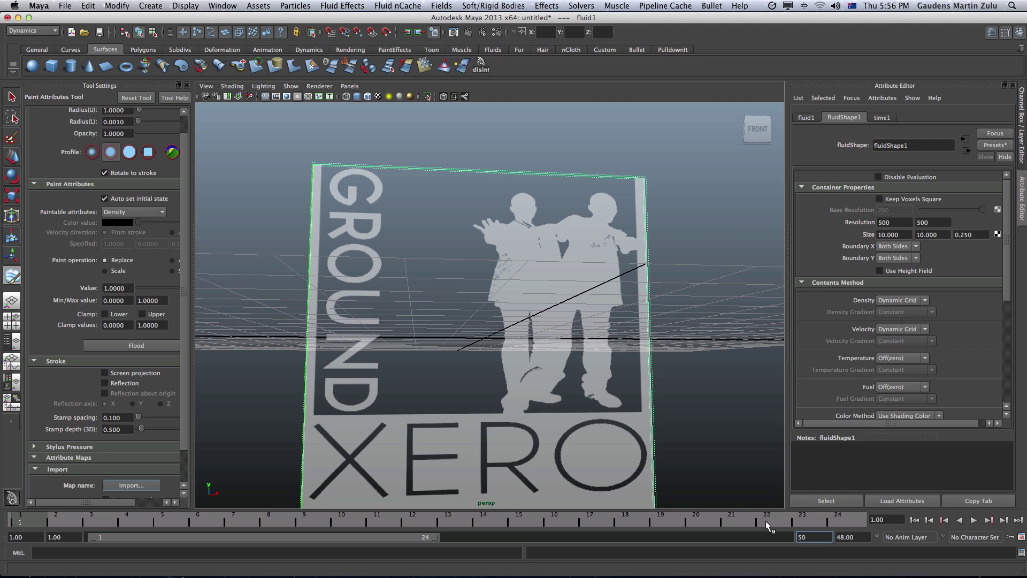
key(Return)
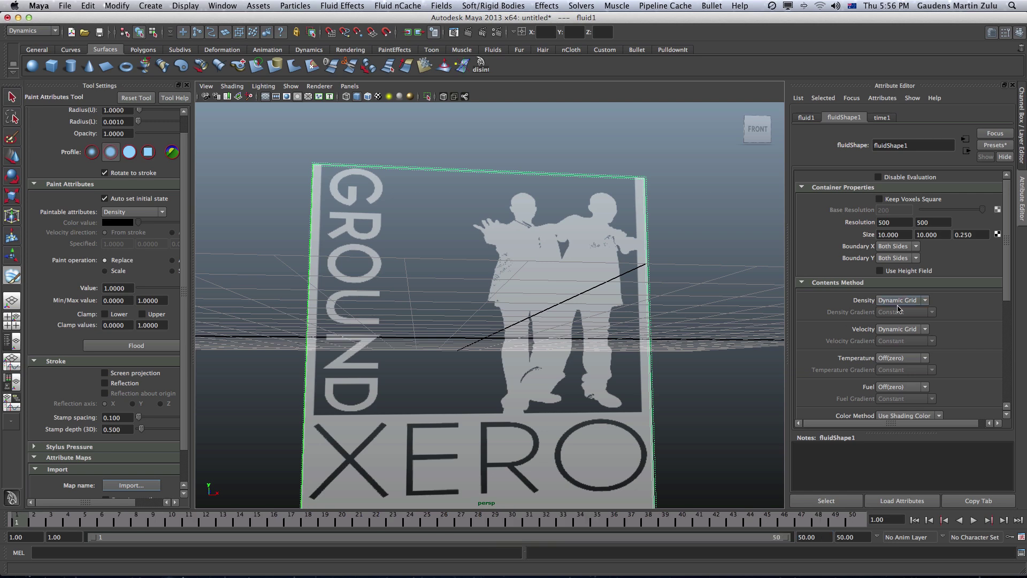
click(974, 520)
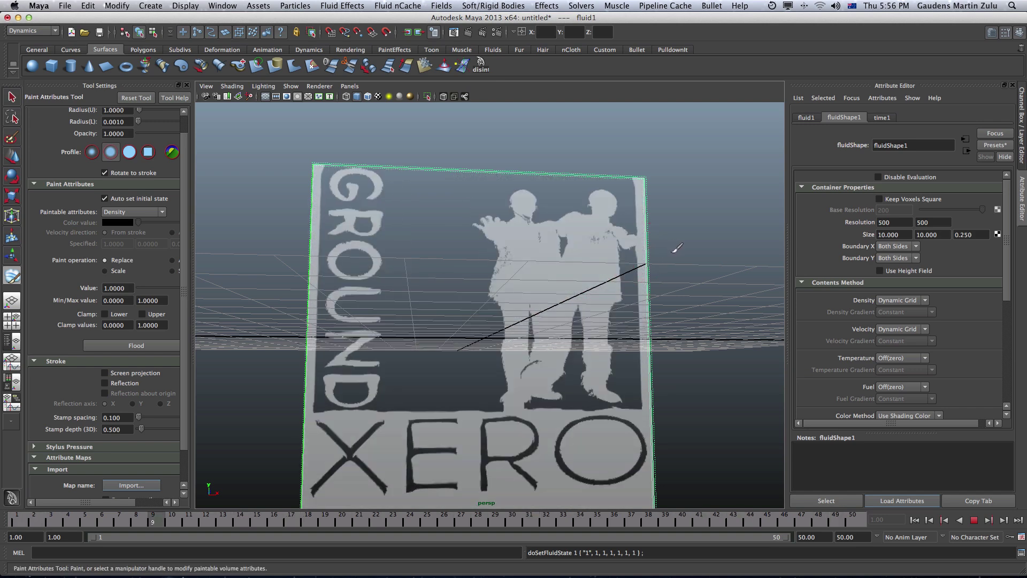
key(Escape)
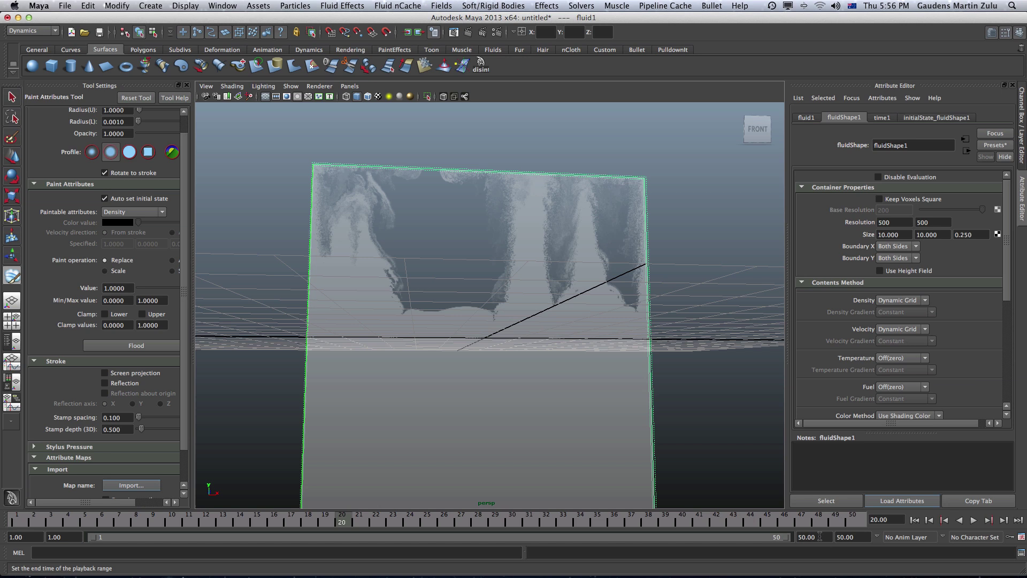
- Extend the playback end time to 70 and continue playing the fluid simulation
click(818, 536)
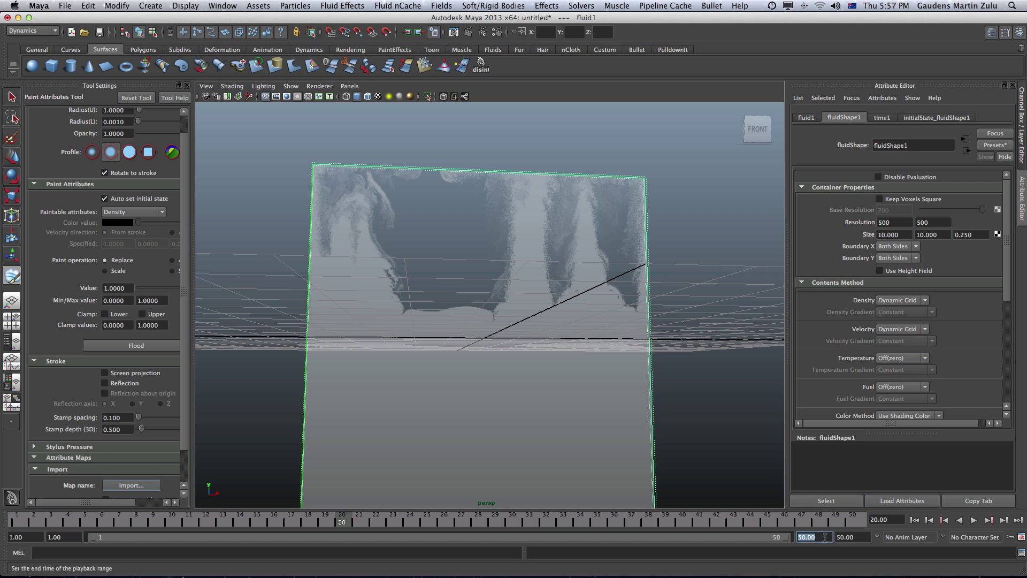
text(70)
key(Return)
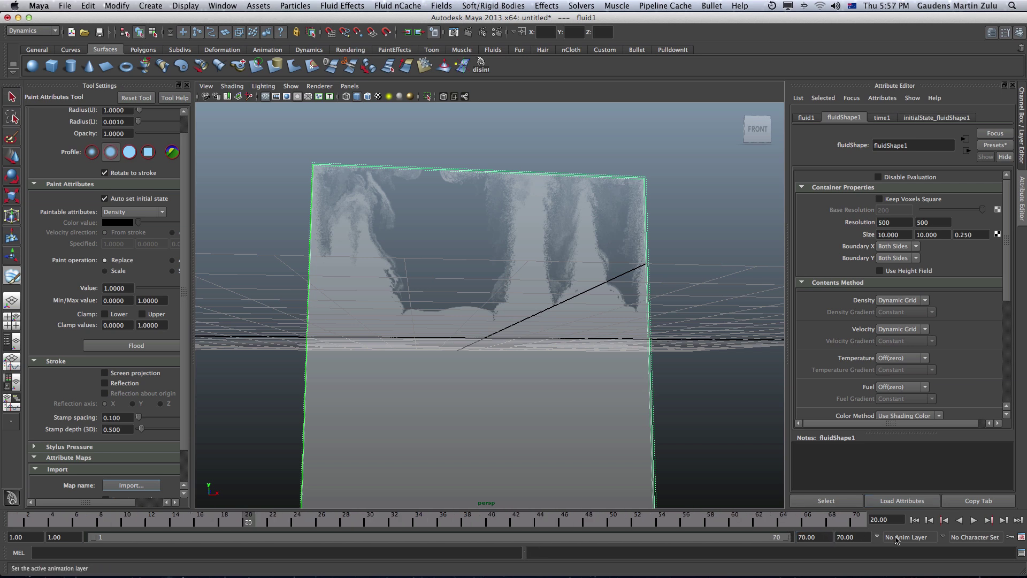
click(974, 520)
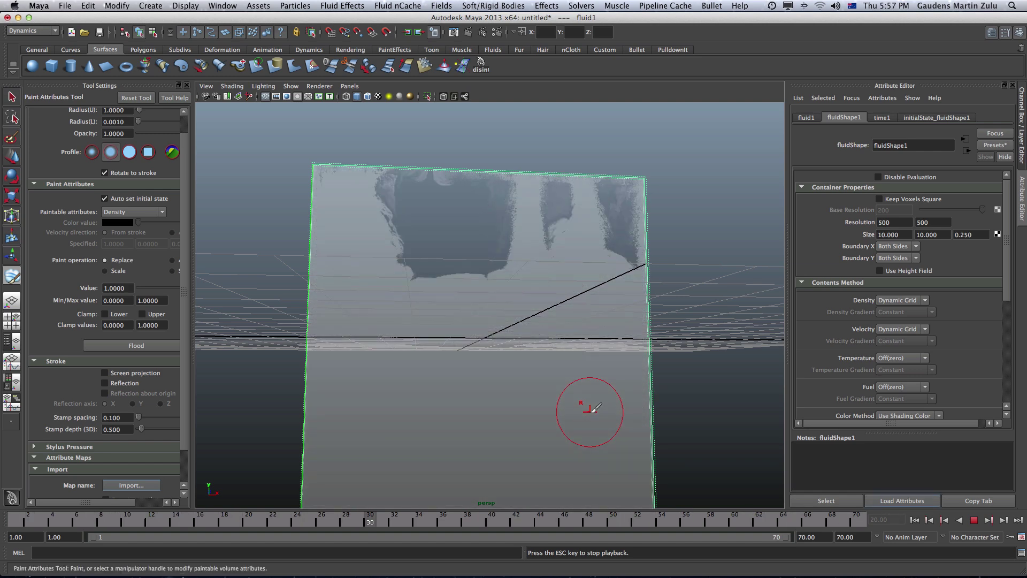
key(Escape)
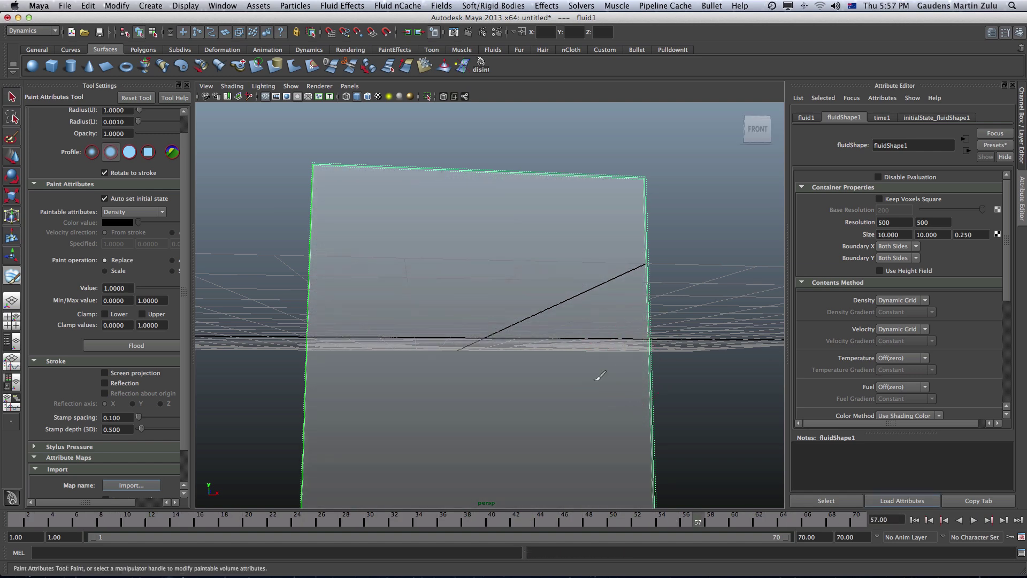
- Set the paintable attribute to Density and color, converting the fluid's color method to Dynamic Grid
alt+right_drag(523, 337, 431, 364)
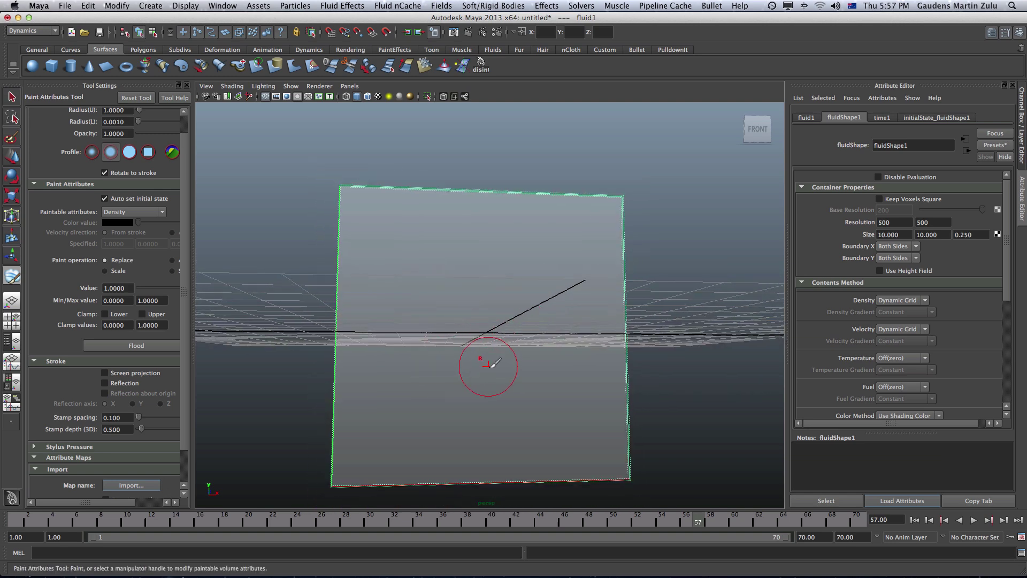
key(f)
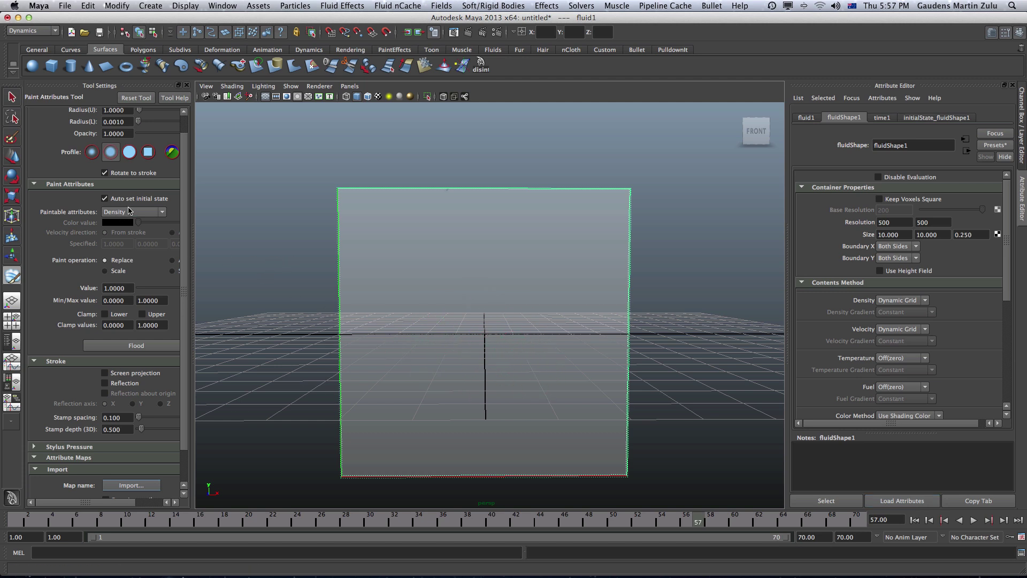
click(160, 213)
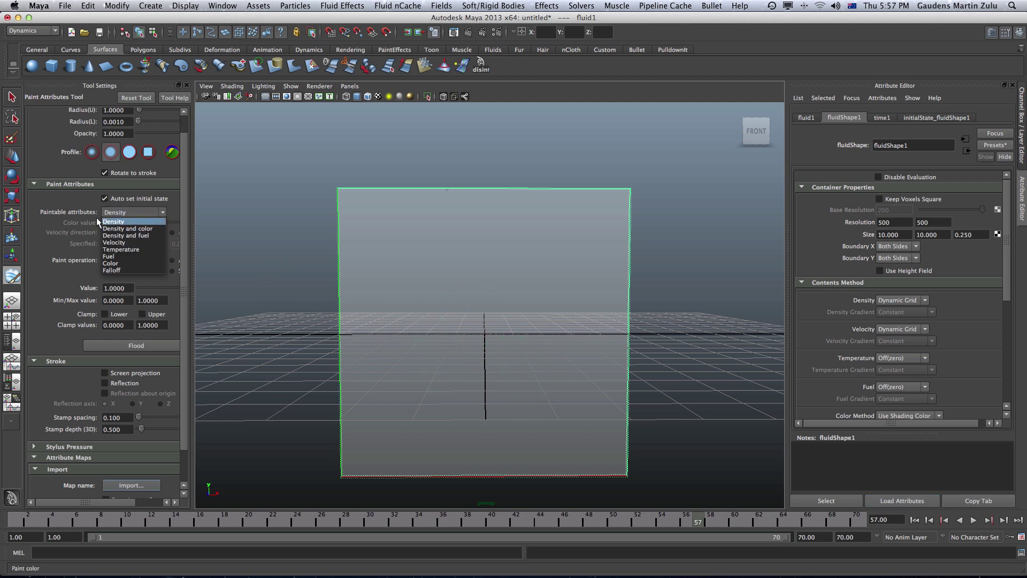
click(142, 229)
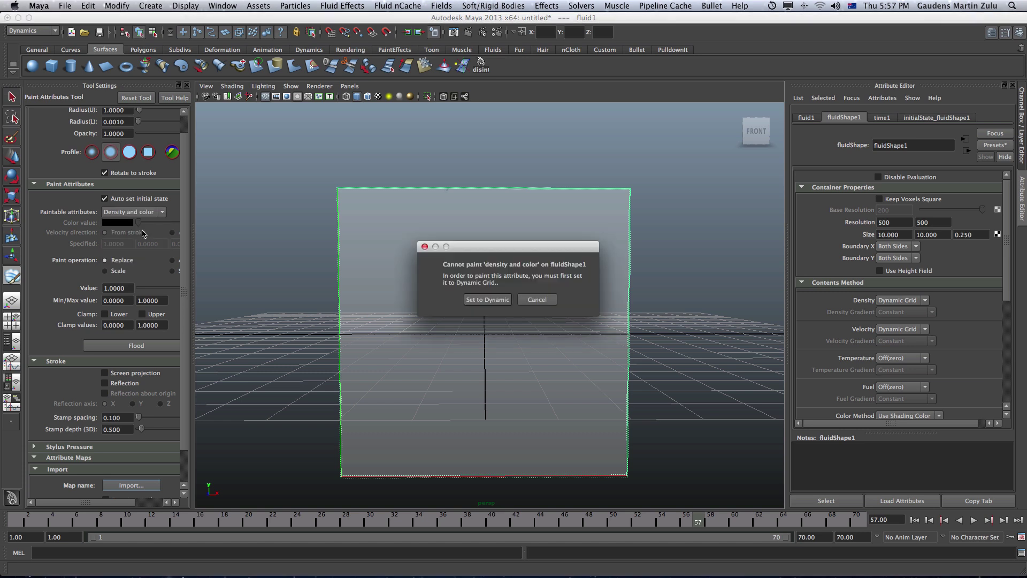
click(488, 301)
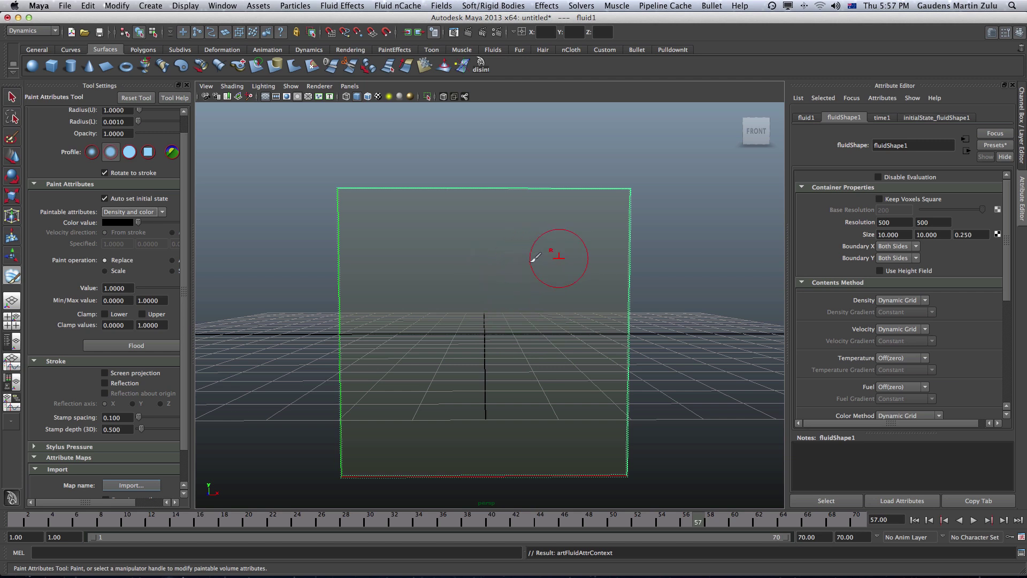
- Import GroundXero_TM_Logo.png as the fluid's density and color map
click(146, 485)
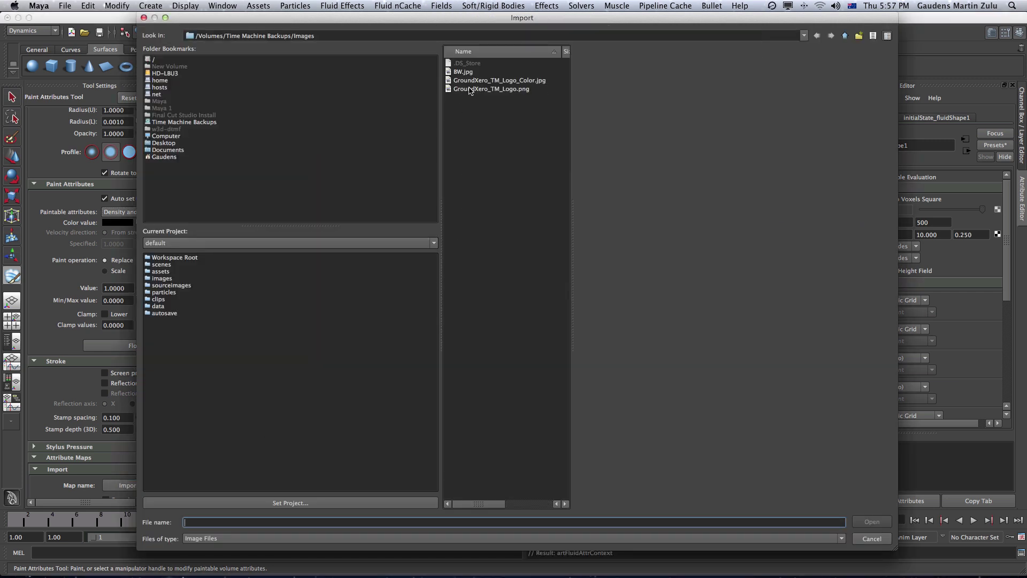
click(470, 89)
click(483, 81)
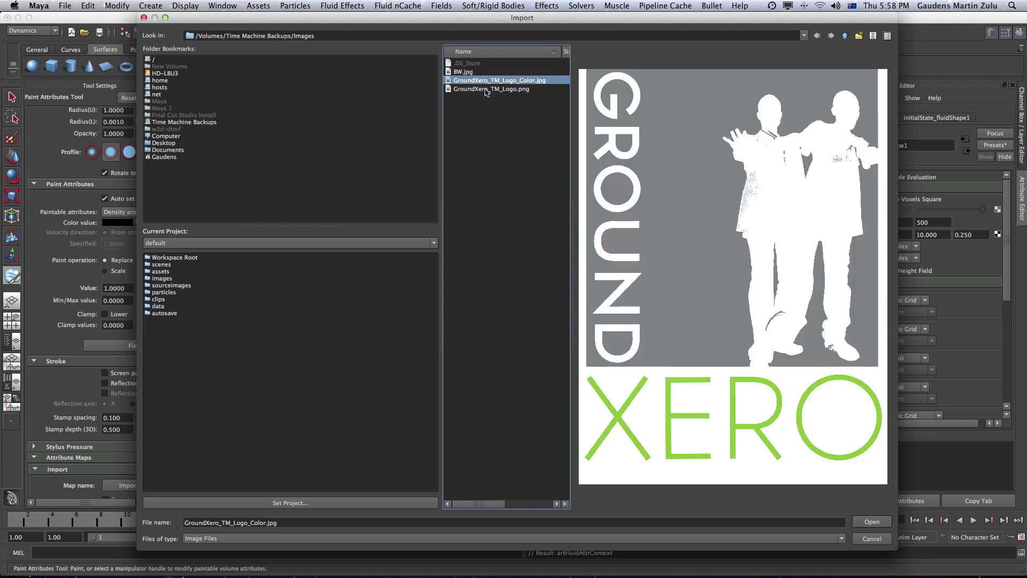
click(486, 90)
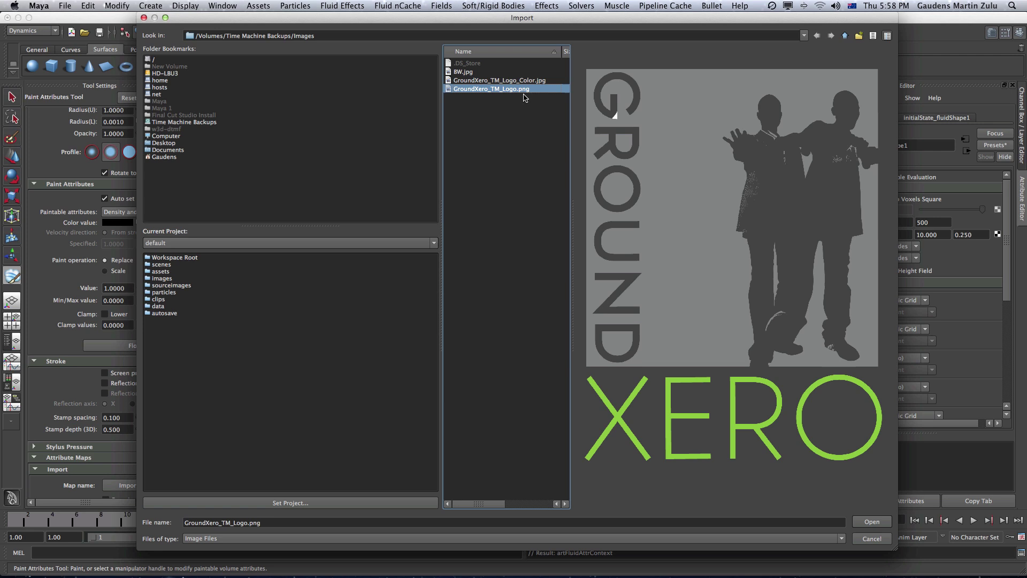
click(872, 521)
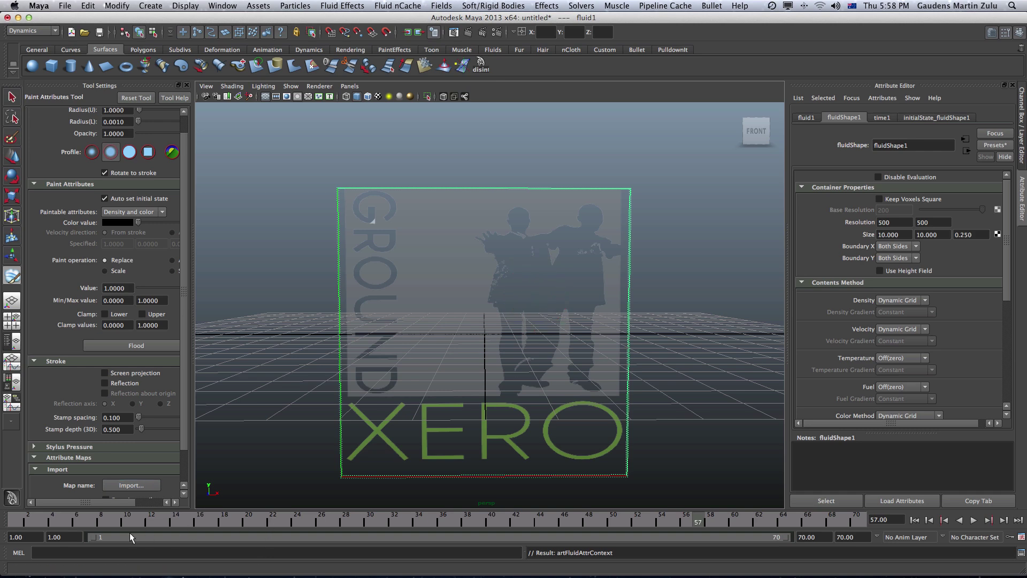
- Preview the colored logo's fluid simulation from frame 1 a couple of times and return to the first frame
click(14, 519)
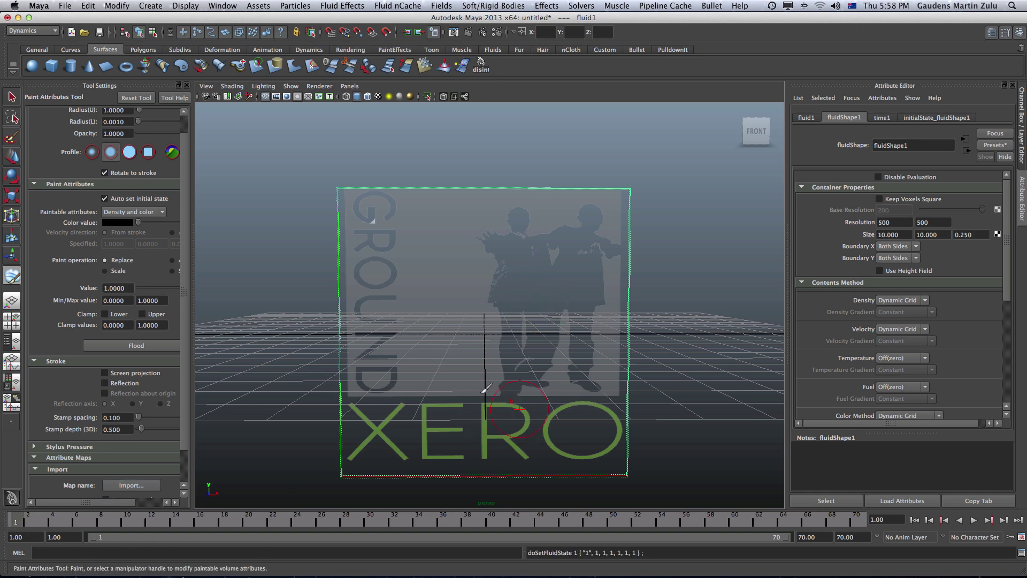
click(974, 520)
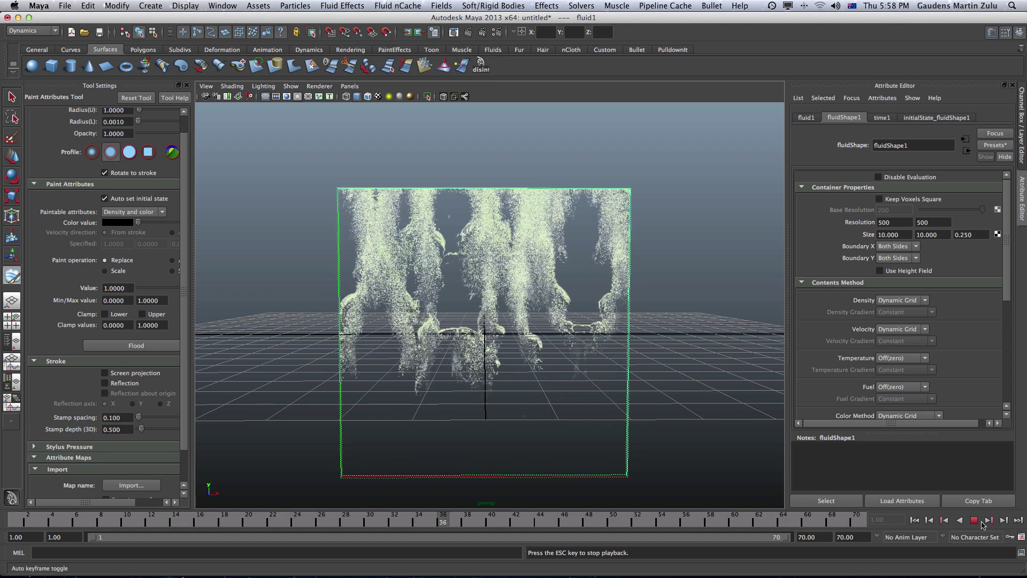
click(974, 520)
click(914, 520)
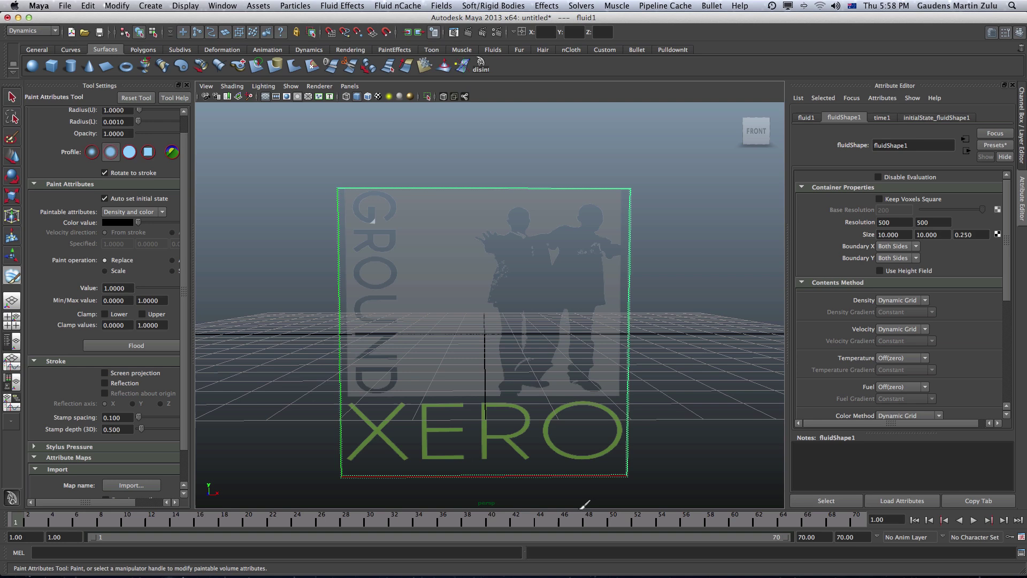
key(alt+v)
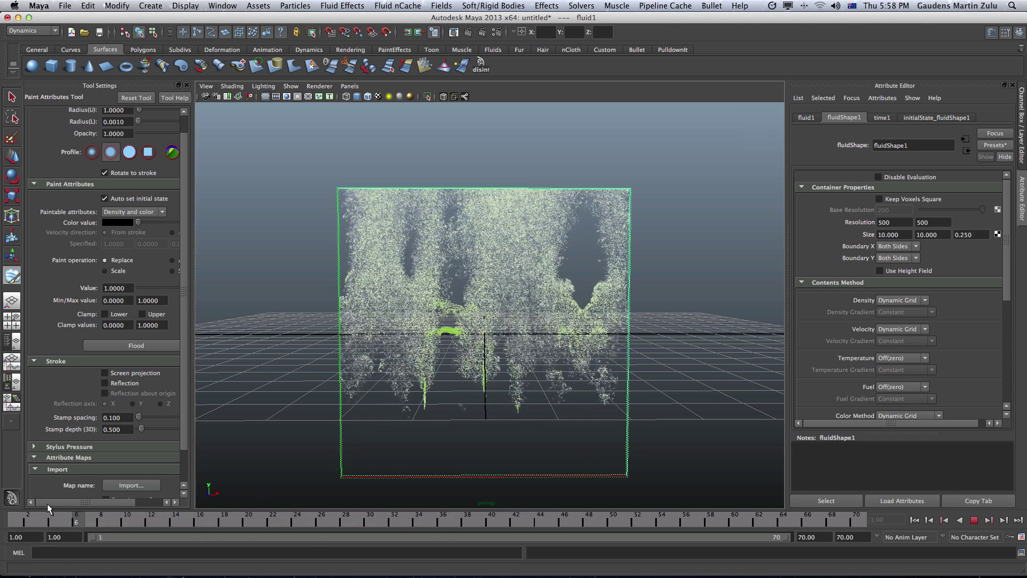
mouse_move(16, 517)
mouse_down()
mouse_move(356, 534)
mouse_move(12, 514)
mouse_up()
drag(78, 511, 397, 503)
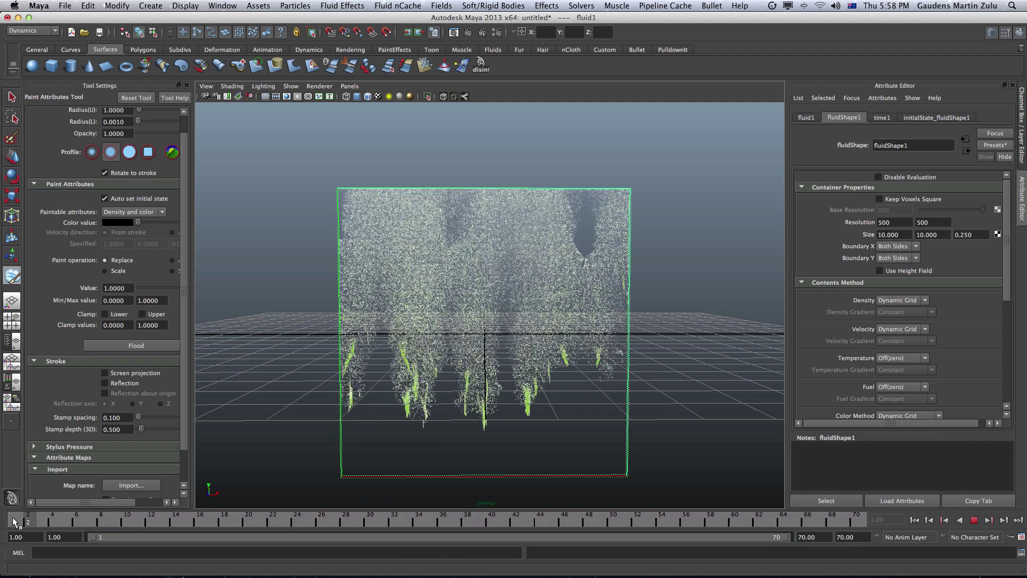
drag(12, 517, 5, 517)
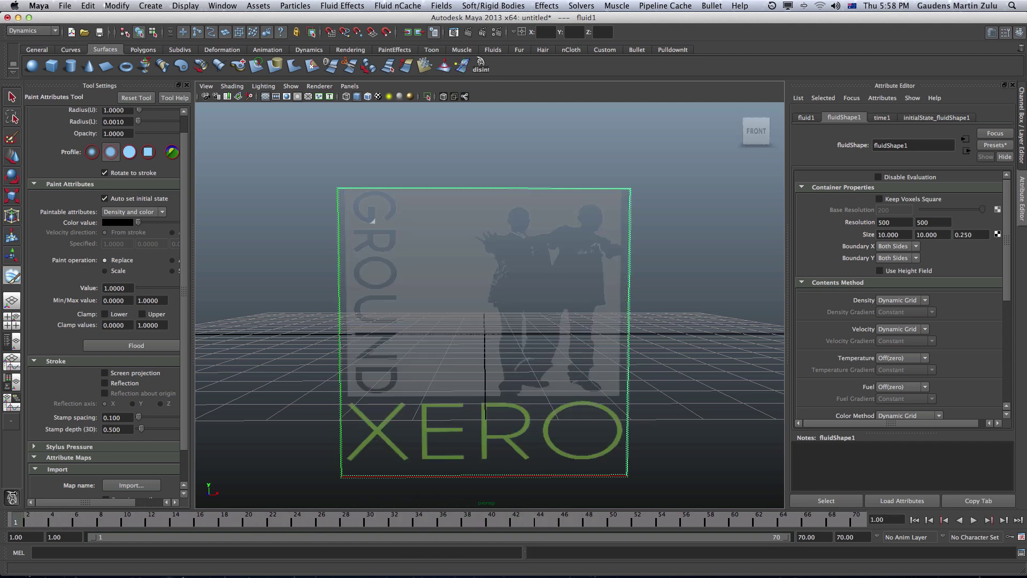
- Create a new cache for the fluid simulation, replacing the existing fluidShape1.xml cache file
click(396, 7)
click(407, 25)
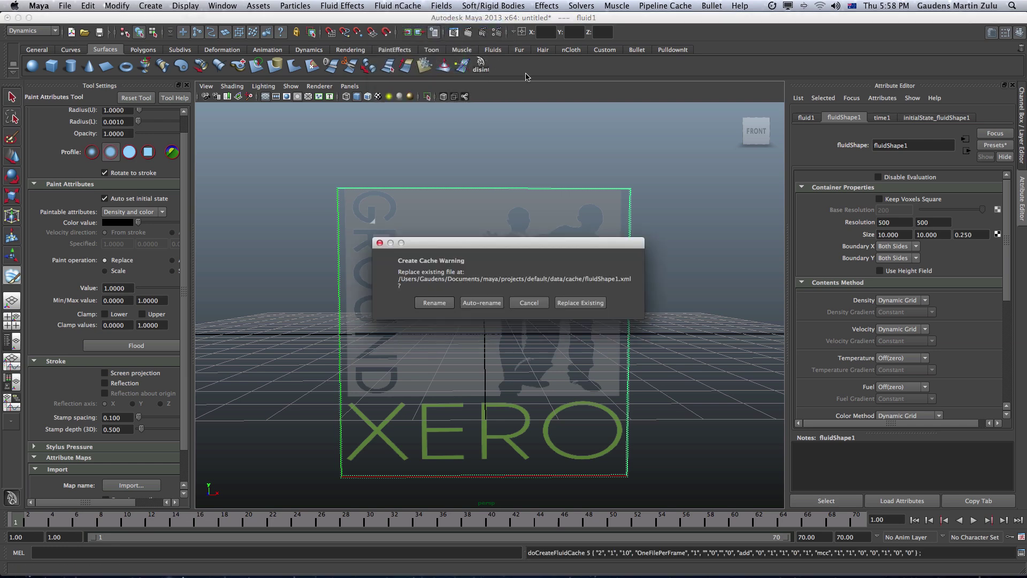
click(580, 302)
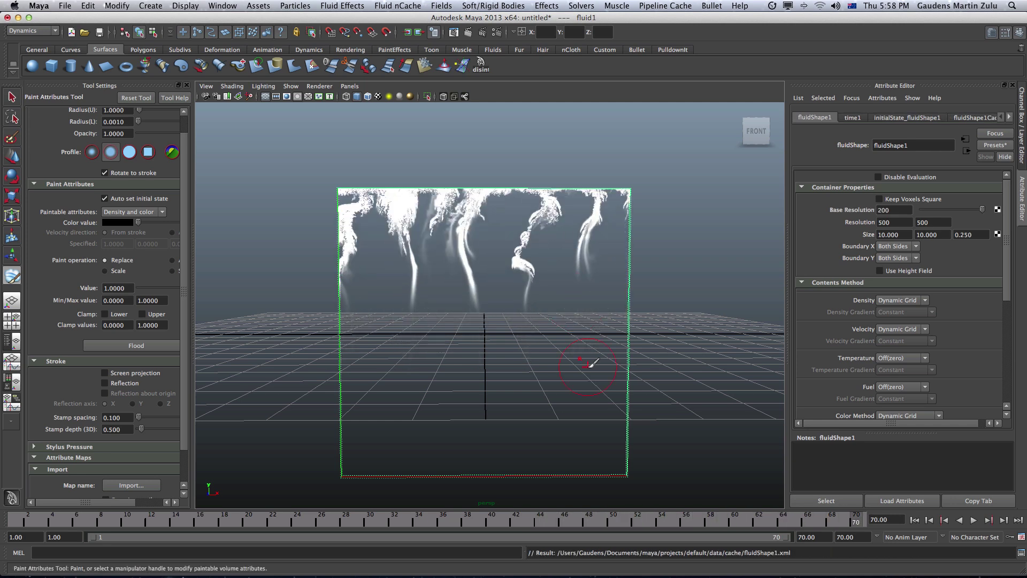
- Play back the cached fluid simulation repeatedly from the first frame to review the logo's motion
click(22, 519)
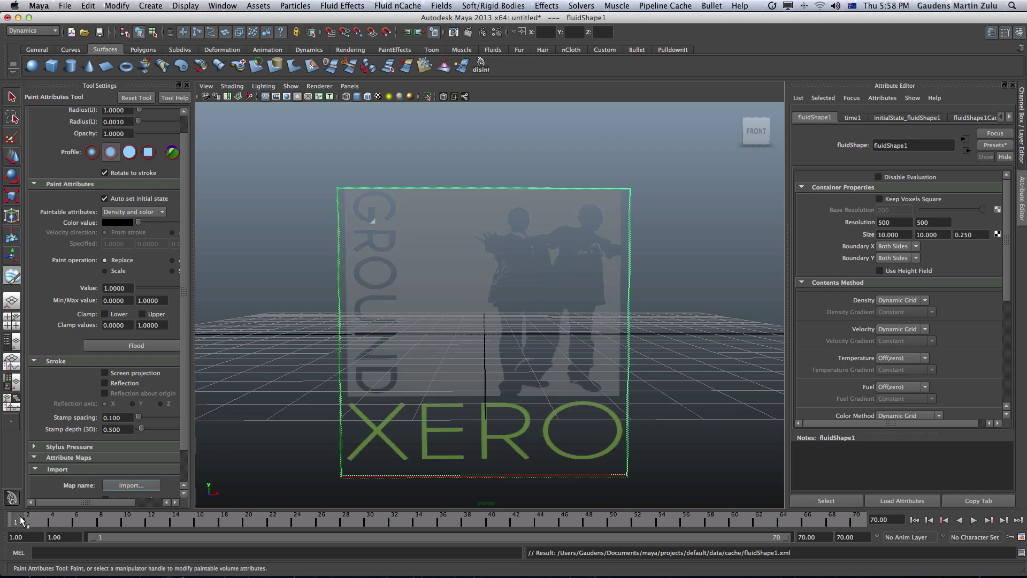
key(alt+v)
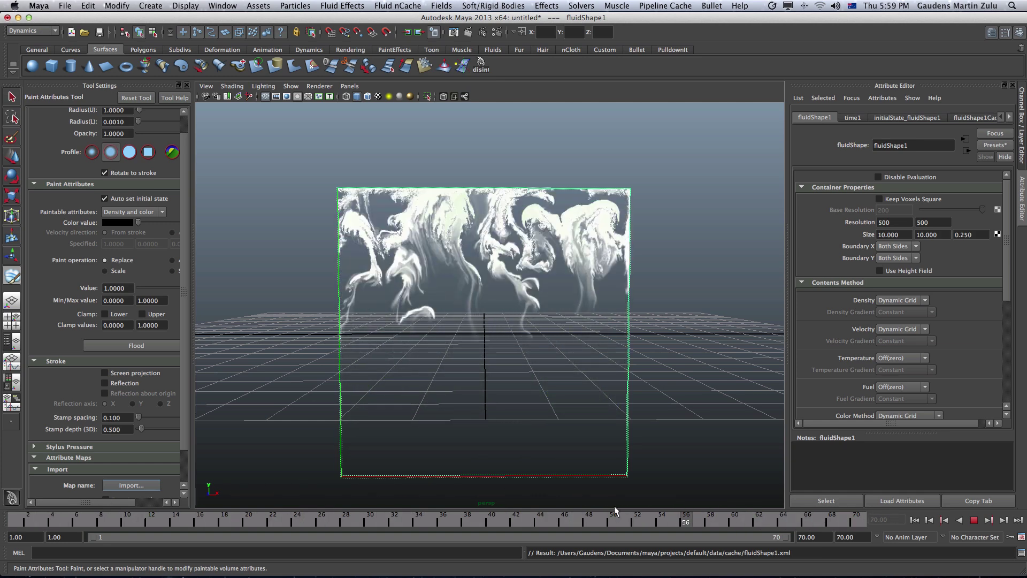
drag(614, 506, 51, 506)
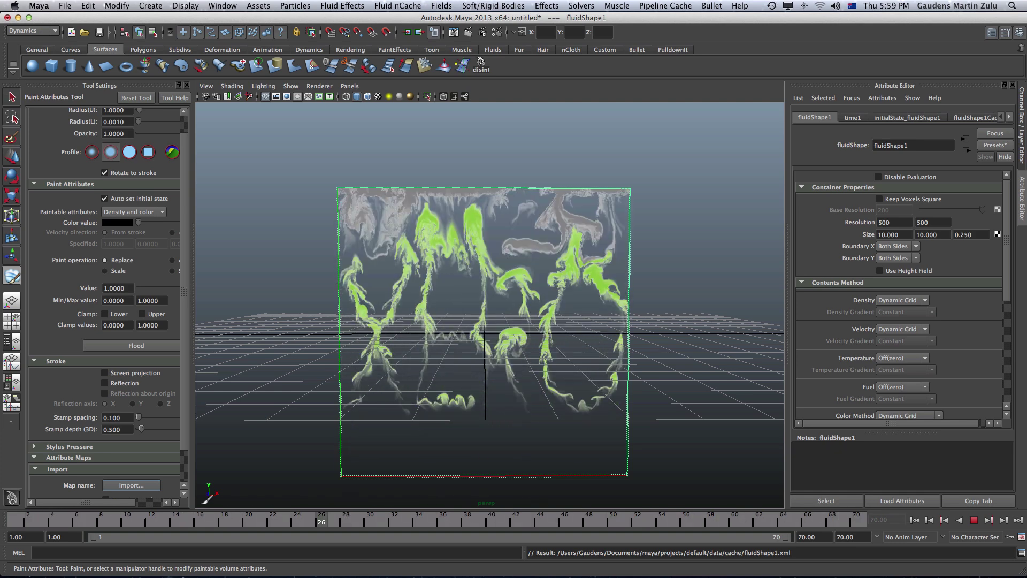
click(25, 512)
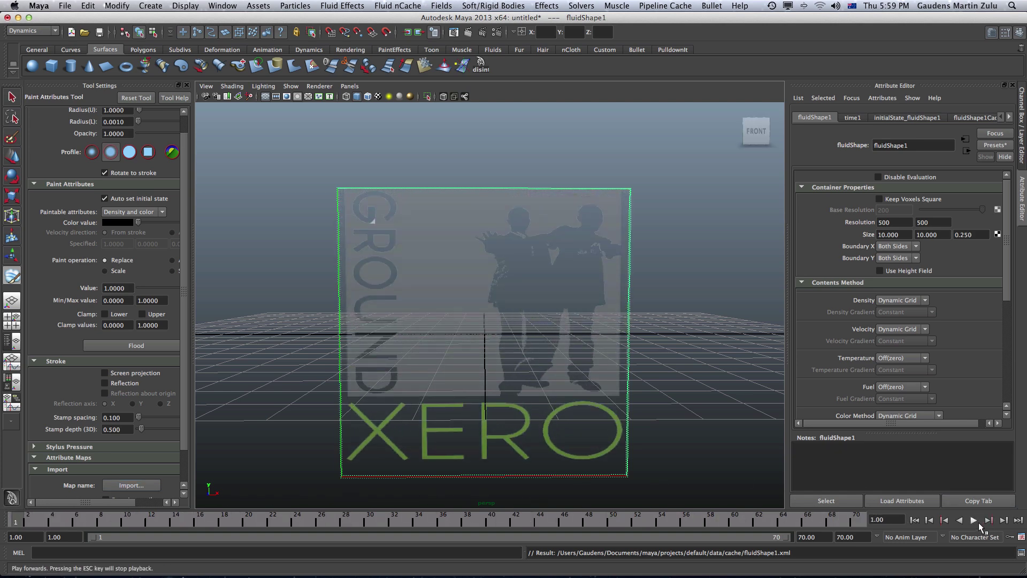
click(974, 521)
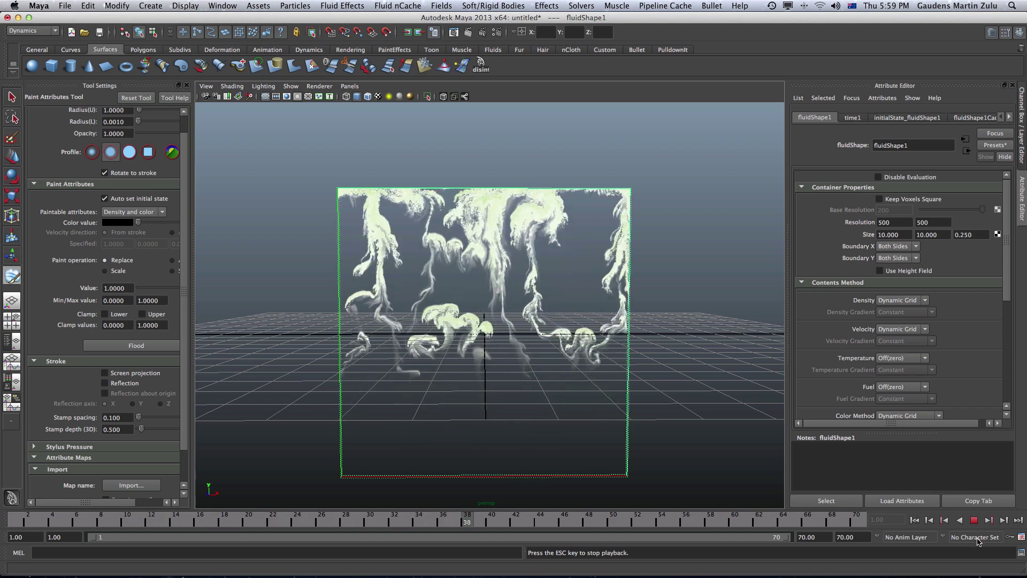